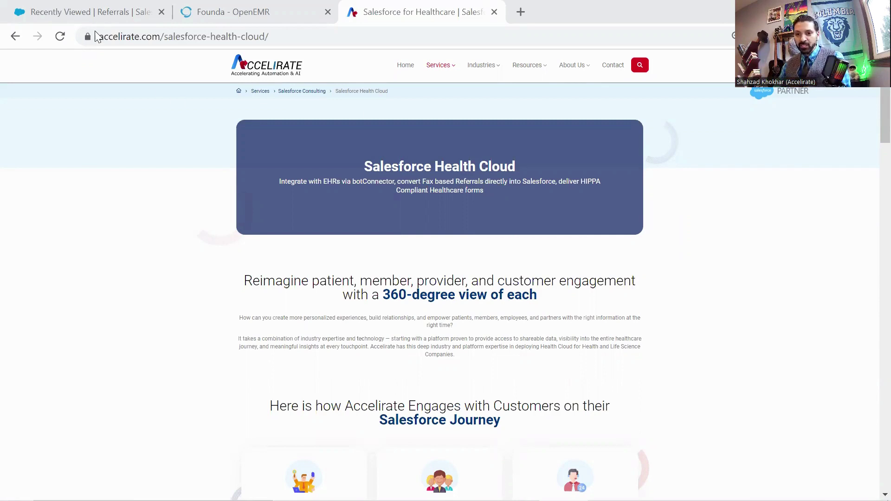
# Step: Switch to the Recently Viewed Referrals list view in Salesforce Health Cloud
pyautogui.click(90, 16)
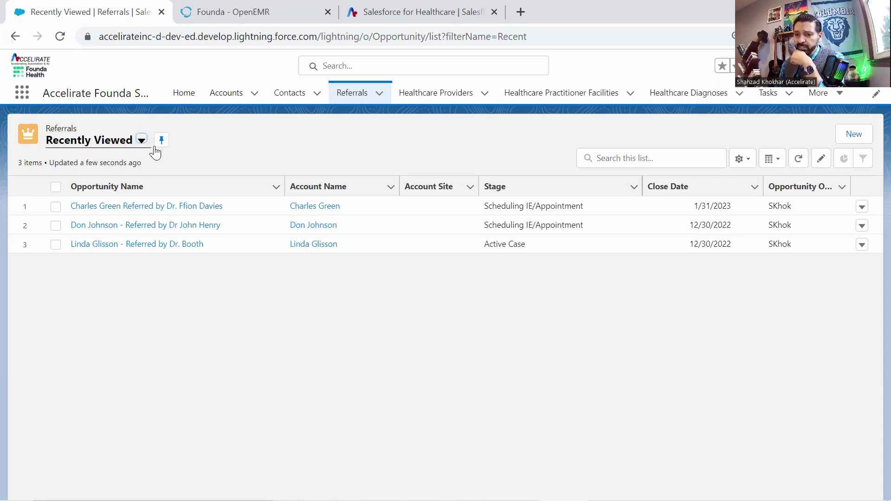
# Step: Open the patient's physical therapy referral, then its Neck Injury primary diagnosis (code S19.9XXA)
pyautogui.click(153, 207)
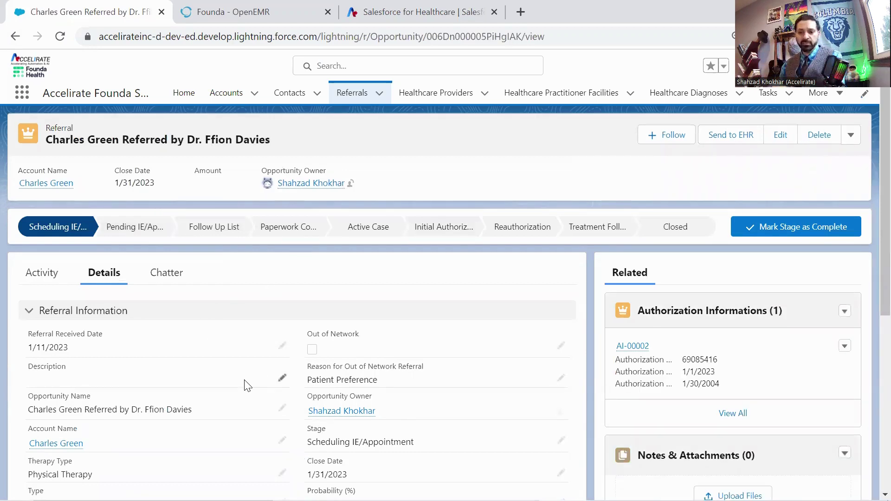
pyautogui.scroll(-3, 239, 319)
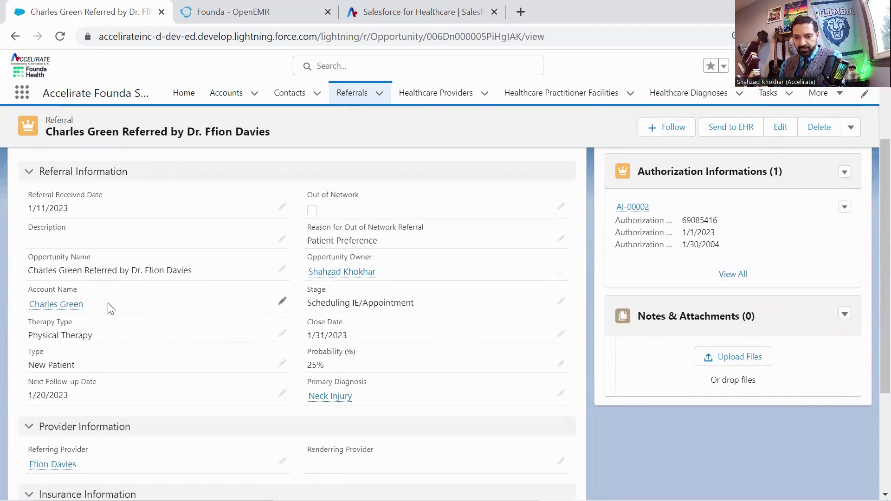
pyautogui.moveTo(60, 307)
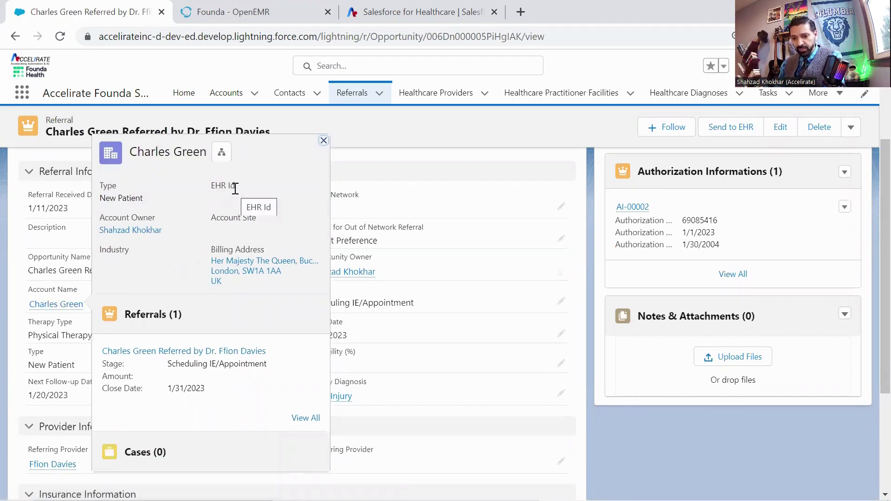
pyautogui.scroll(-2, 13, 348)
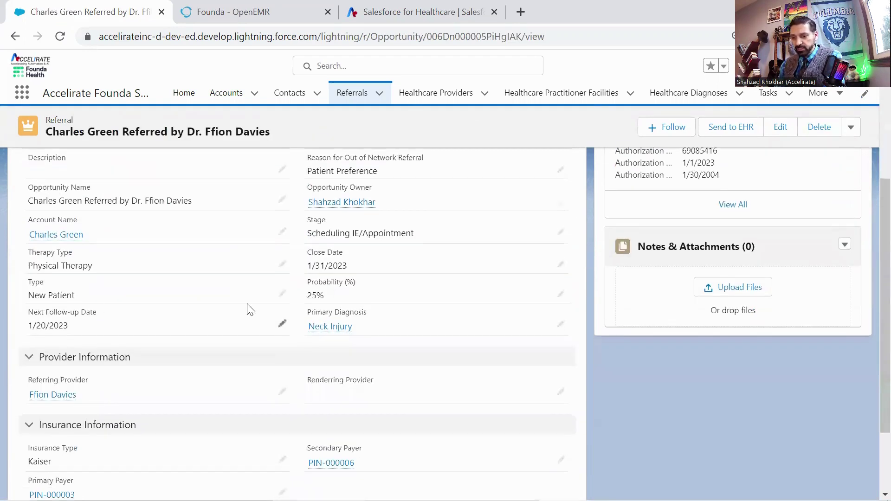
pyautogui.click(327, 327)
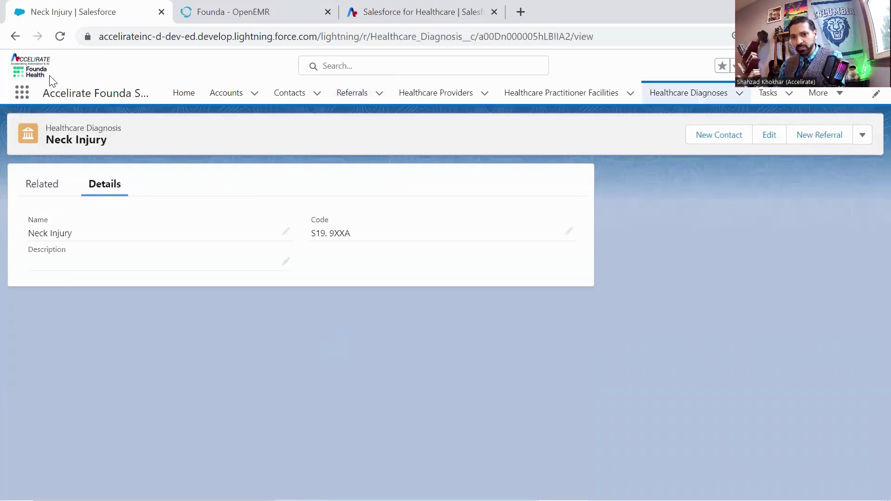
# Step: Return to the referral and review its Provider and Insurance Information sections
pyautogui.click(16, 36)
pyautogui.scroll(-3, 302, 314)
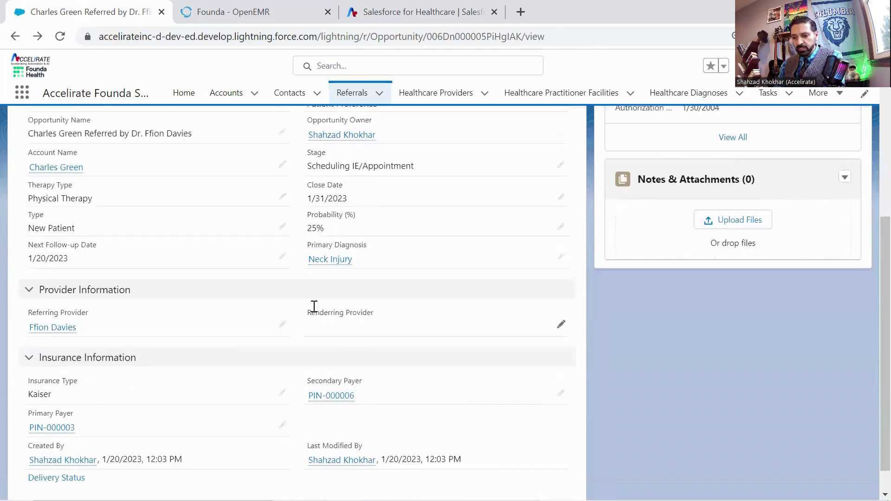
pyautogui.moveTo(61, 398)
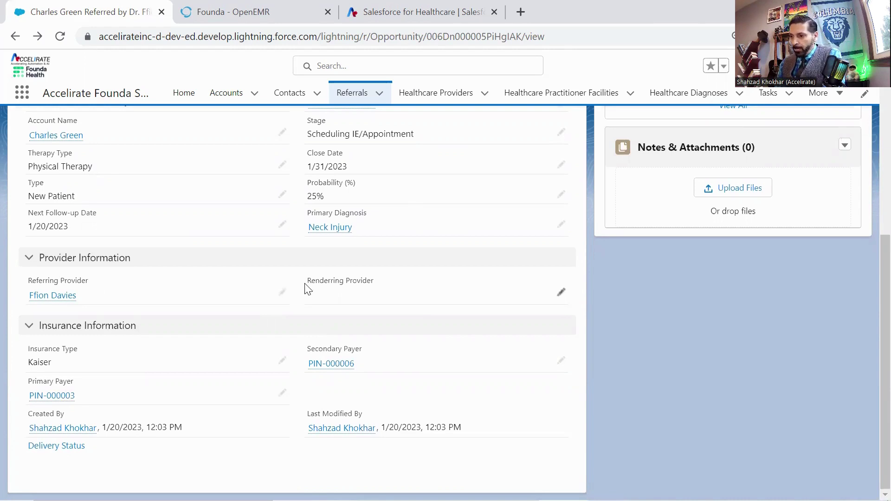
pyautogui.scroll(4, 305, 287)
pyautogui.scroll(2, 305, 288)
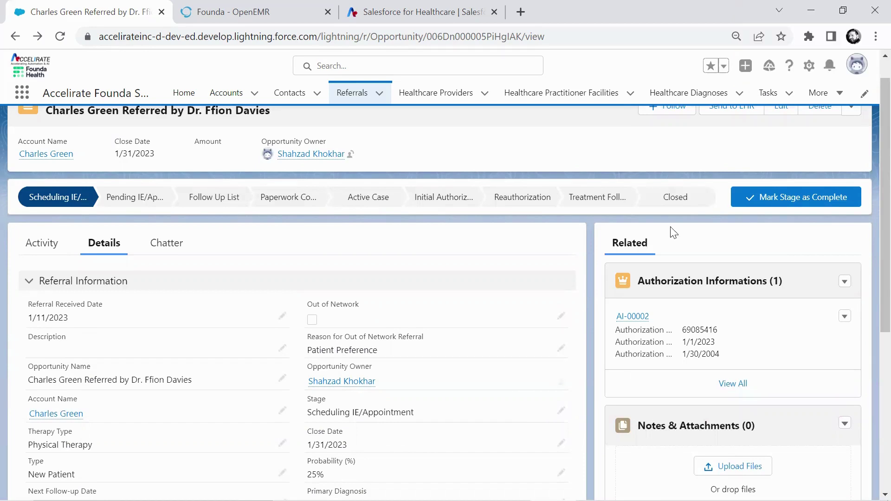
# Step: Send the physical therapy referral to the EHR via Founda with Send to EHR
pyautogui.scroll(1, 673, 232)
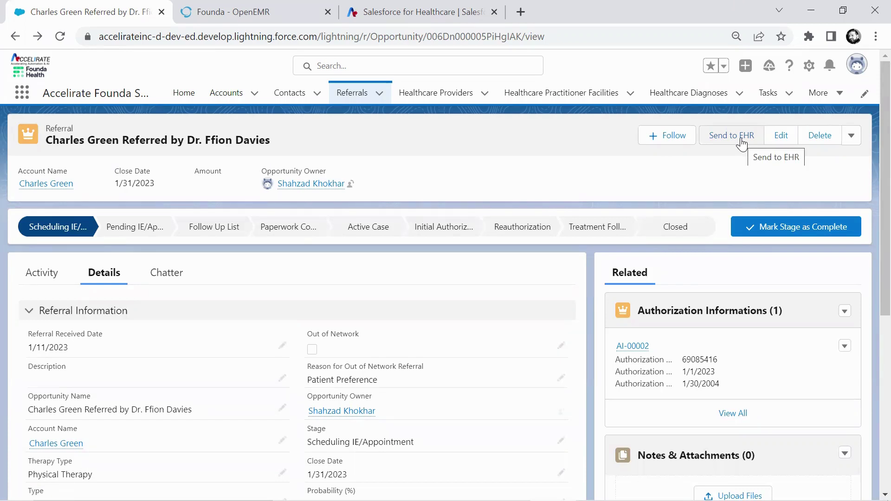
pyautogui.click(741, 142)
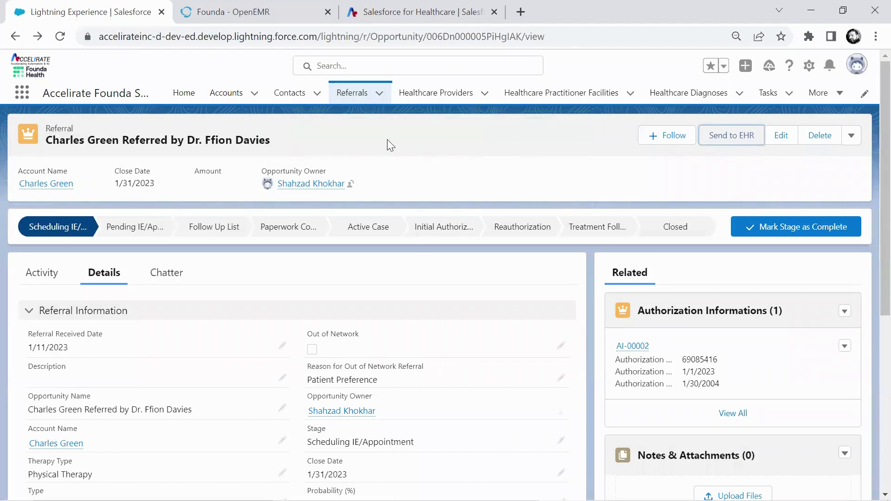
# Step: In OpenEMR's Patient Finder, search by the patient's first name and open their record
pyautogui.click(244, 17)
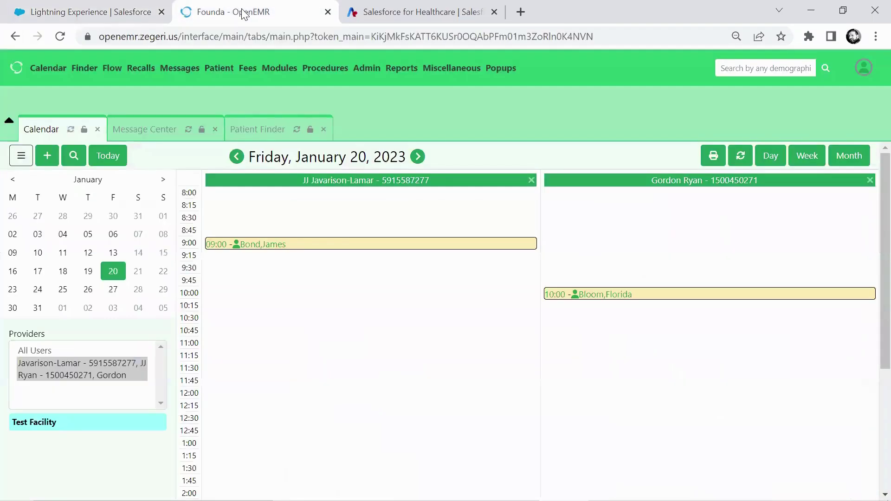
pyautogui.click(249, 135)
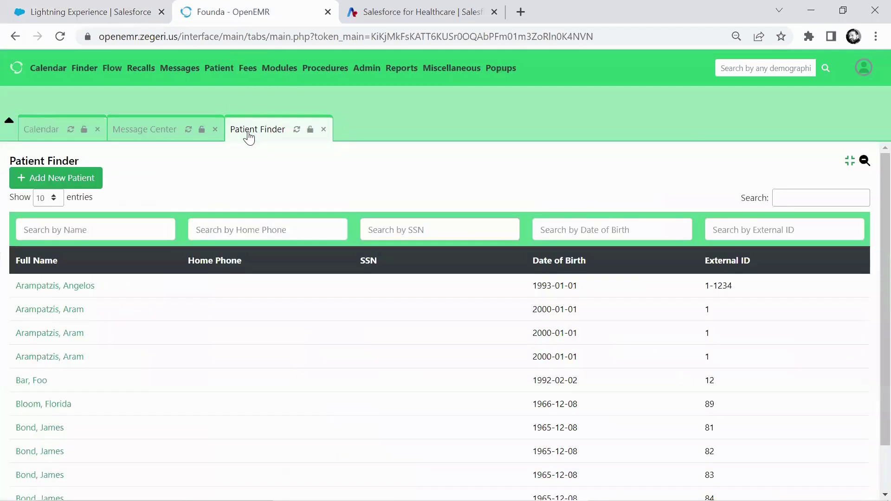
pyautogui.scroll(-2, 132, 397)
pyautogui.scroll(2, 131, 398)
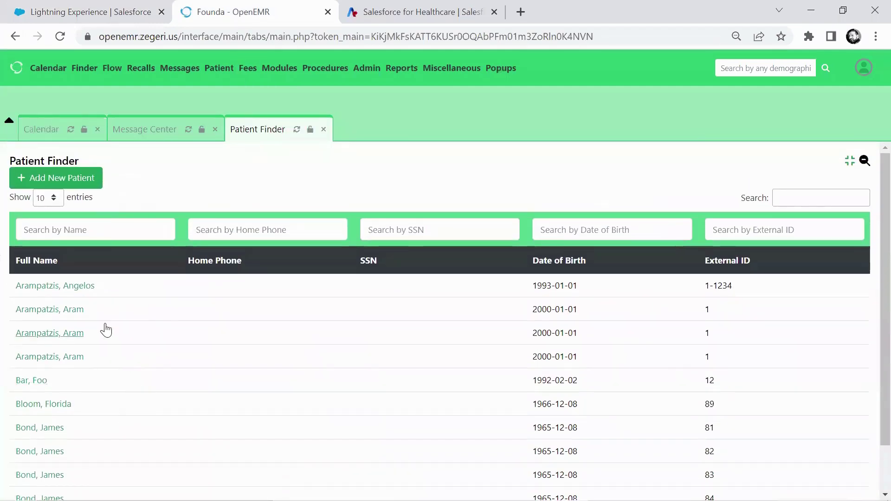
pyautogui.click(112, 225)
pyautogui.write('charles')
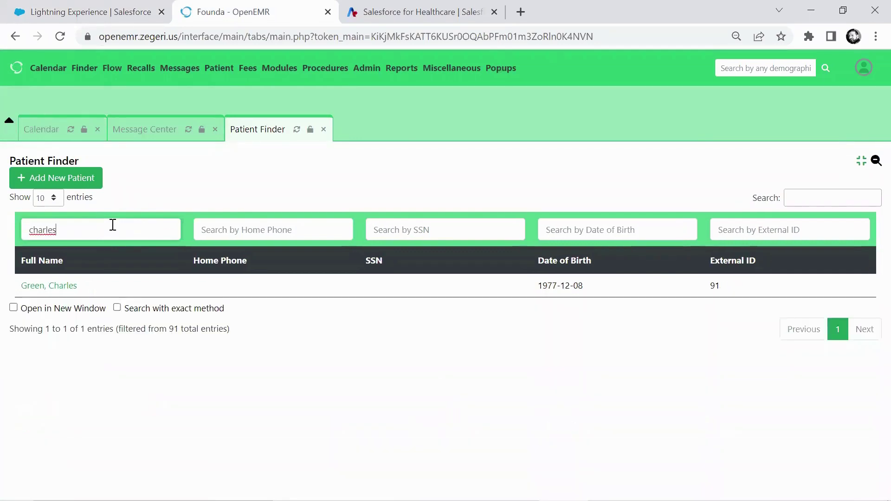
pyautogui.click(68, 288)
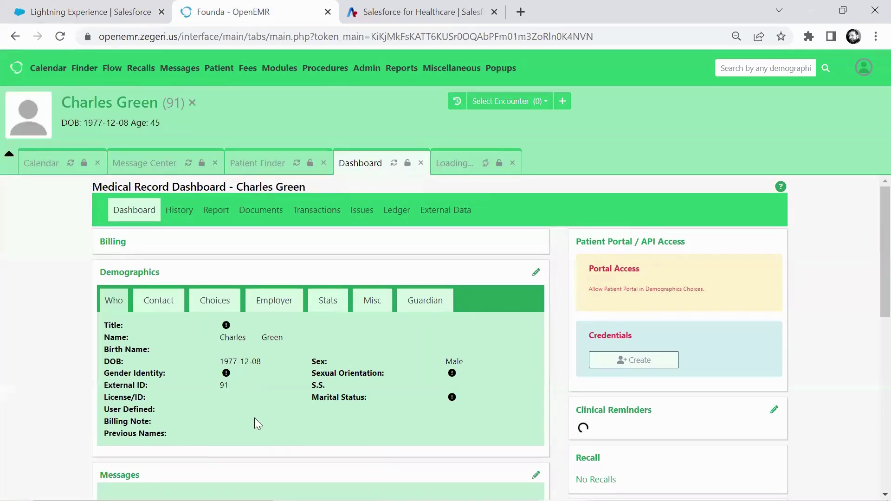
# Step: Highlight the External ID, dismiss the reminders alert, and check the referring provider's number under Demographics Choices
pyautogui.moveTo(229, 386); pyautogui.dragTo(220, 385)
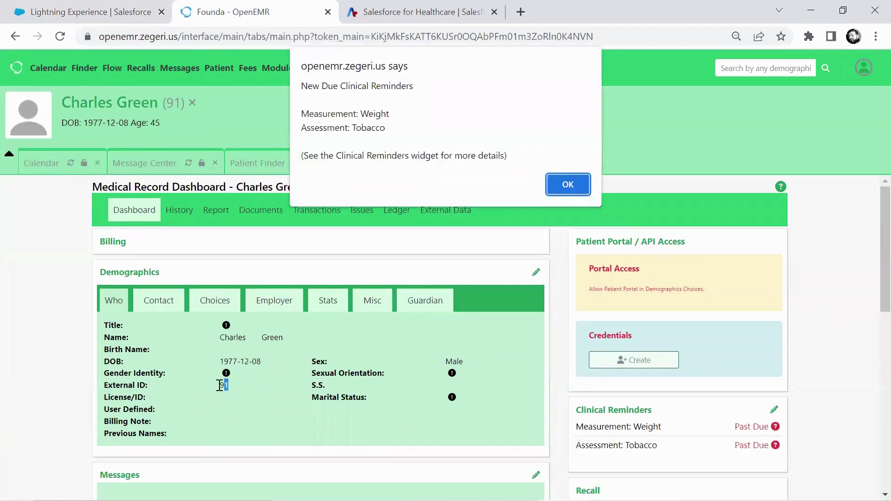
pyautogui.press('Return')
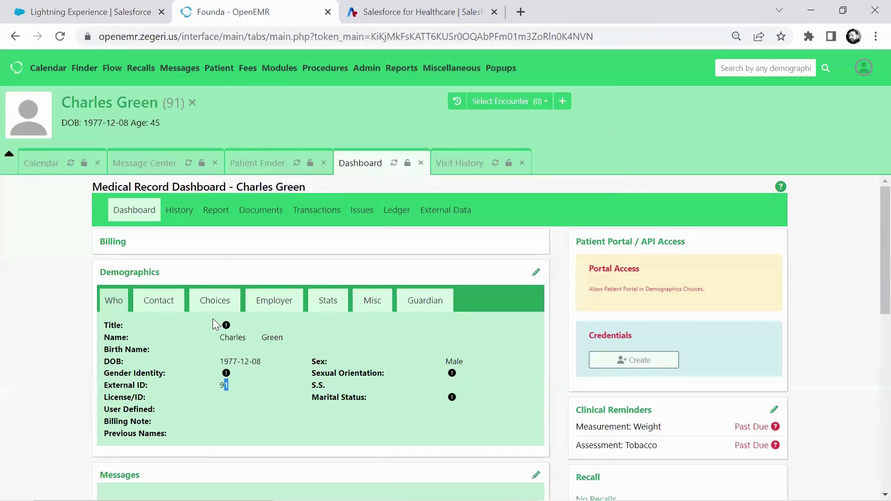
pyautogui.click(215, 301)
pyautogui.scroll(-2, 265, 316)
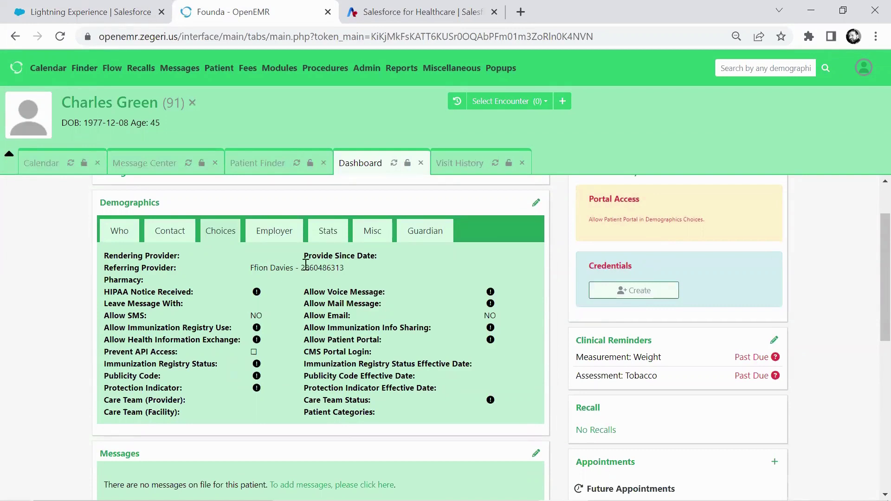
pyautogui.moveTo(300, 268); pyautogui.dragTo(345, 268)
# Step: Back in Salesforce, open the patient's account record from the referral's Account Name link
pyautogui.click(110, 14)
pyautogui.scroll(-3, 224, 352)
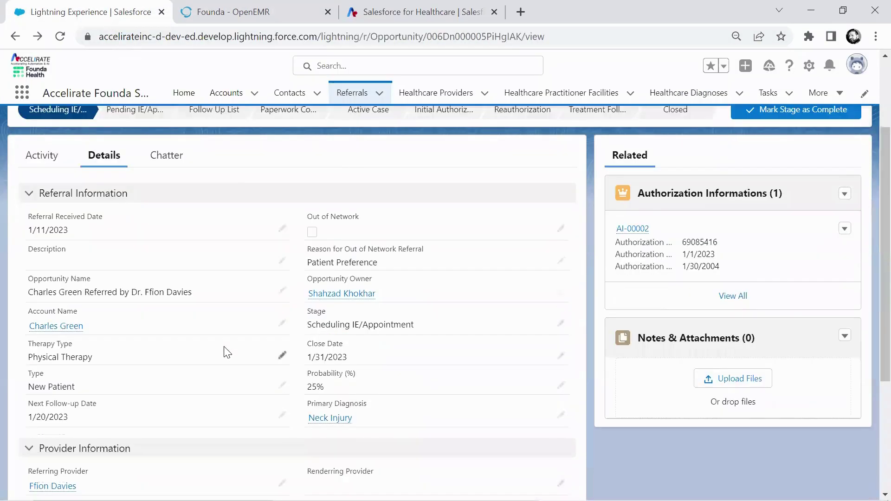
pyautogui.moveTo(59, 313)
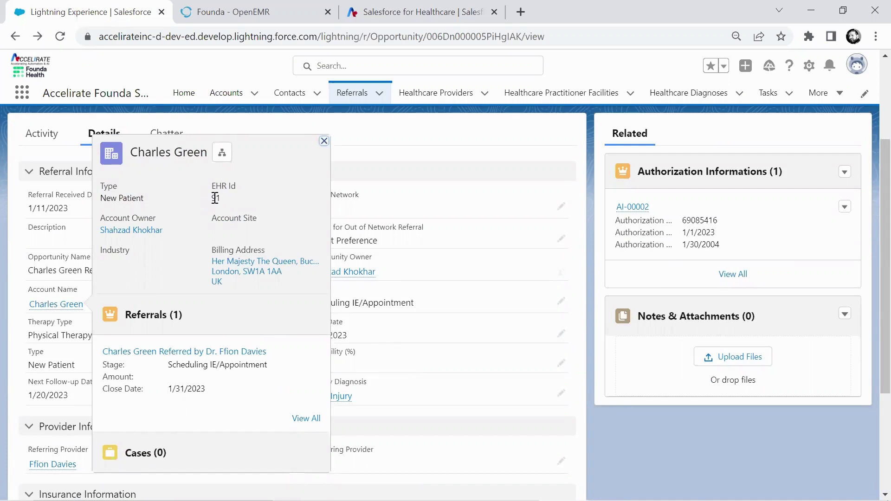
pyautogui.click(62, 306)
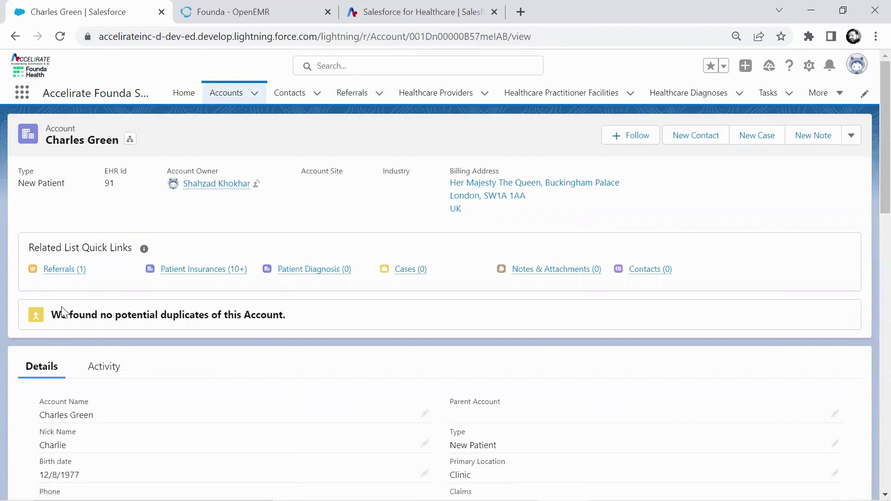
# Step: Open the 'Call patient to schedule an appointment' task from the account's Activity timeline
pyautogui.click(111, 371)
pyautogui.scroll(-3, 235, 385)
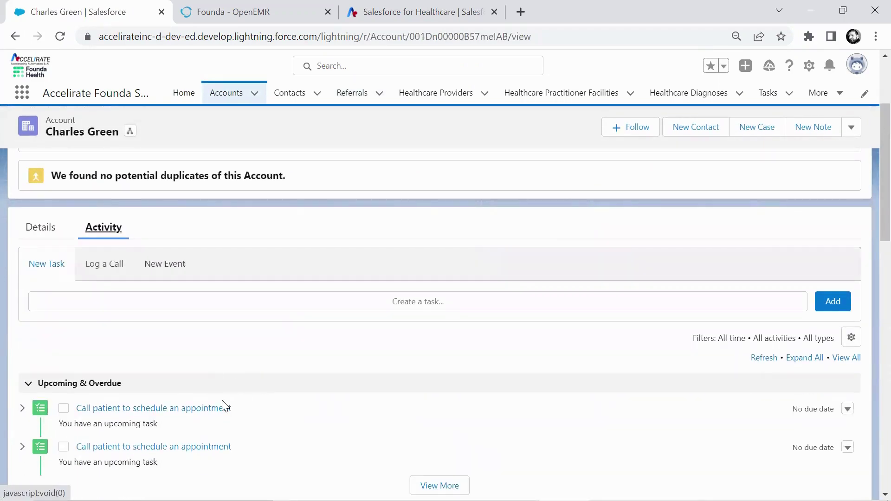
pyautogui.click(181, 410)
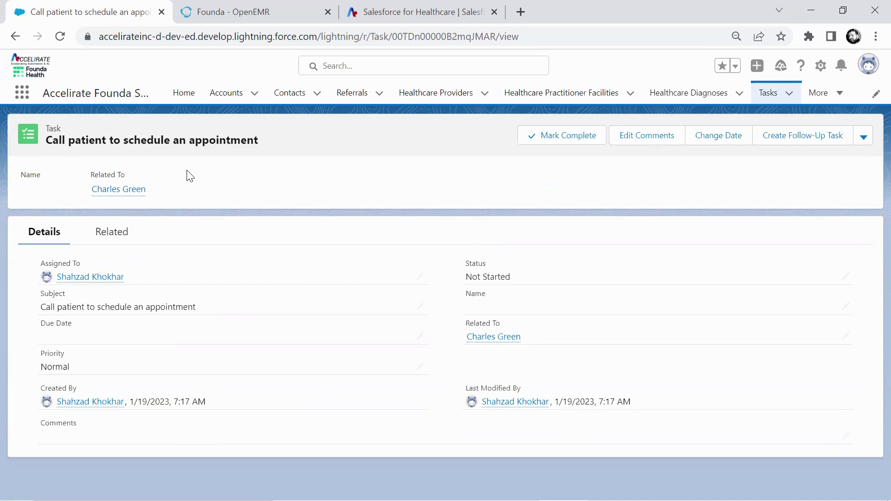
# Step: Reopen the patient's physical therapy referral from the Referrals Recently Viewed list
pyautogui.click(352, 96)
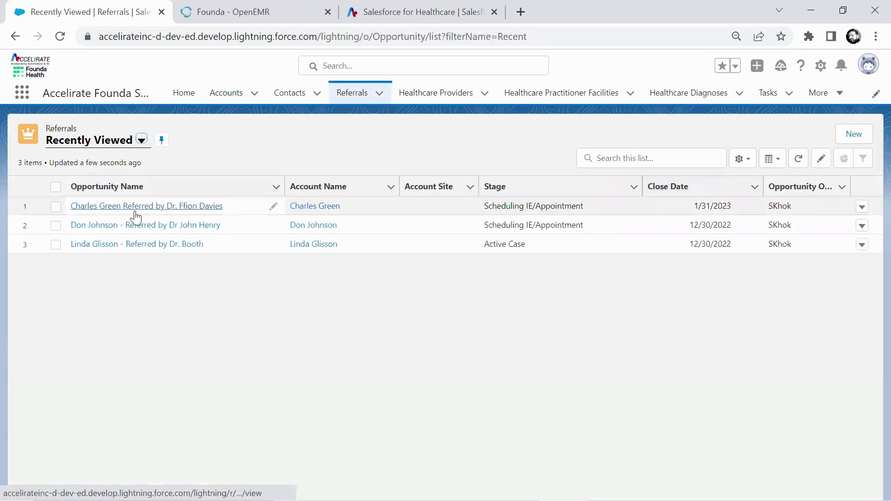
pyautogui.click(136, 206)
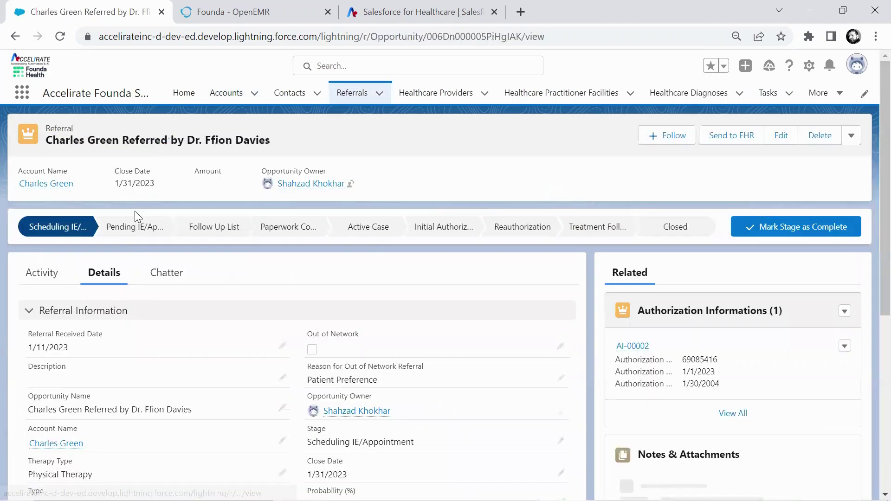